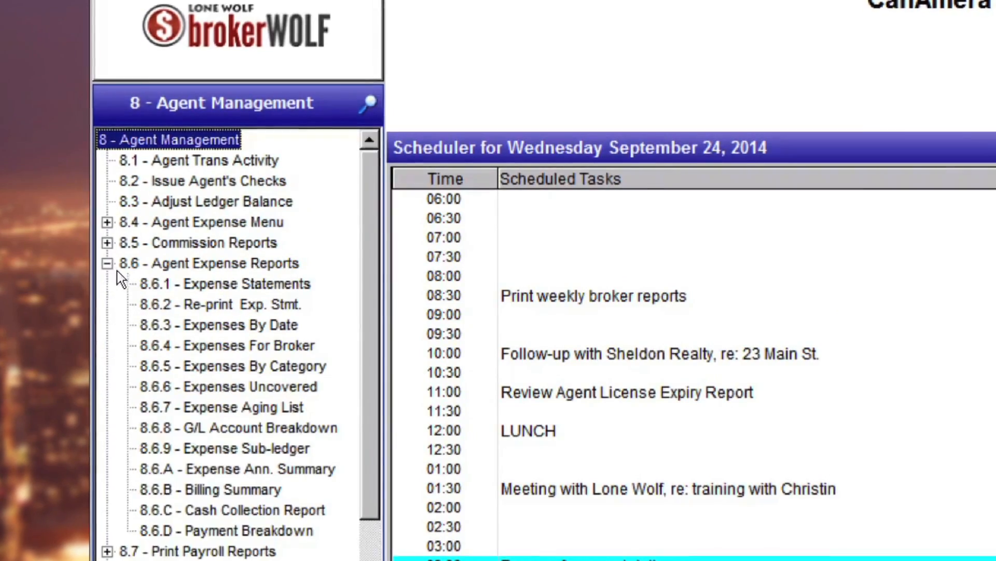
# Open Edit Agents / Staff in Information Setup and bring up the sales agent's general employee information
pyautogui.click(141, 285)
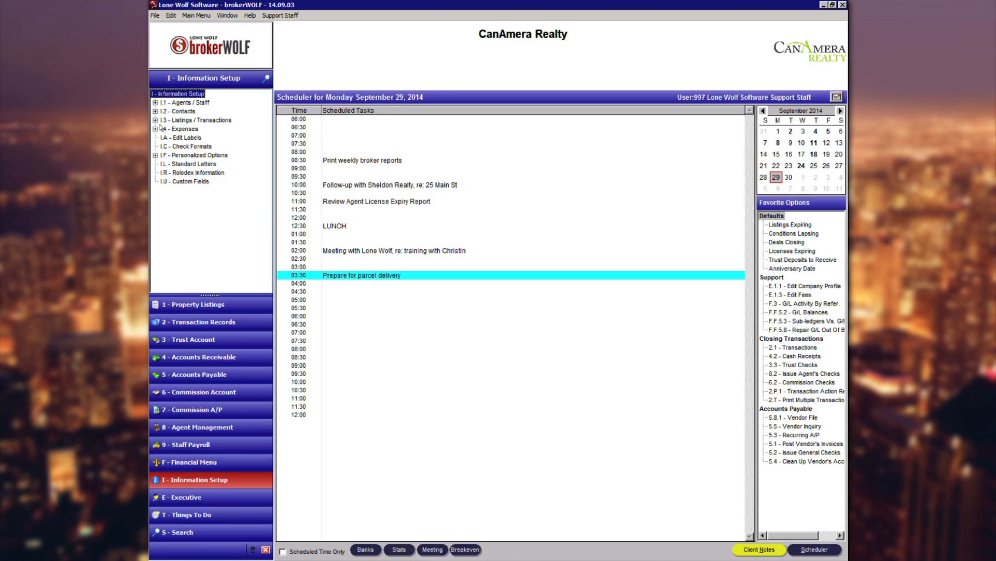
pyautogui.click(154, 103)
pyautogui.click(177, 112)
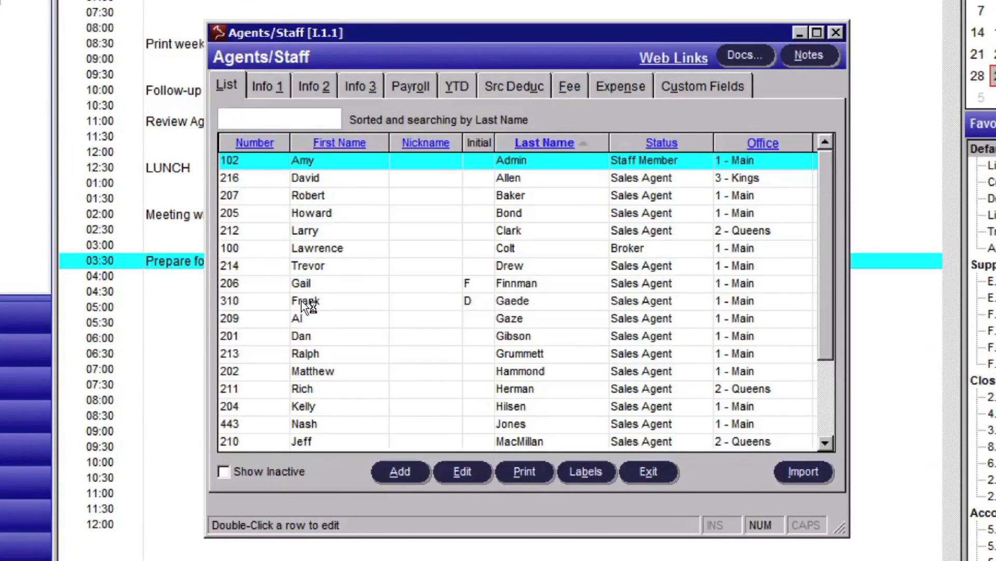
pyautogui.doubleClick(303, 302)
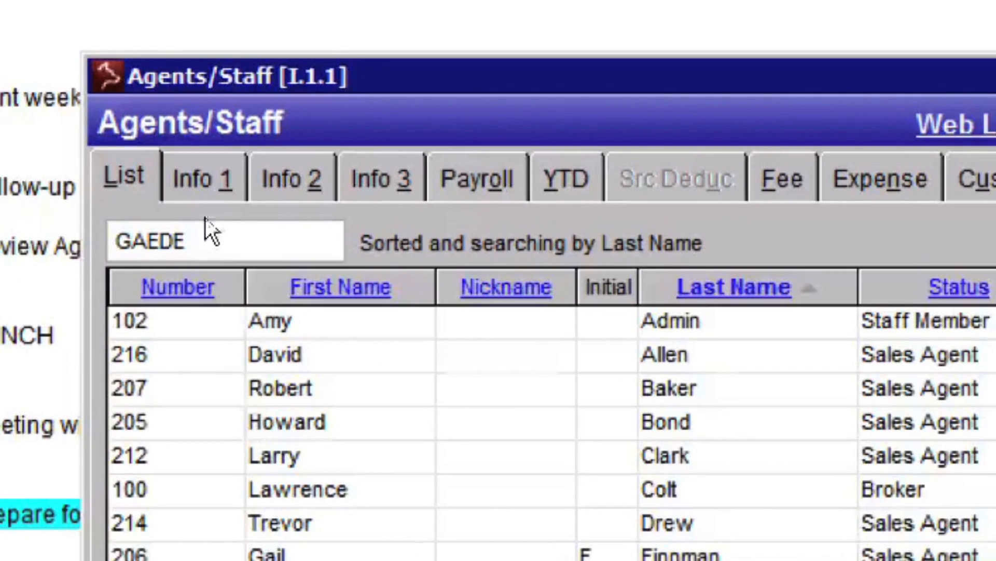
pyautogui.click(194, 182)
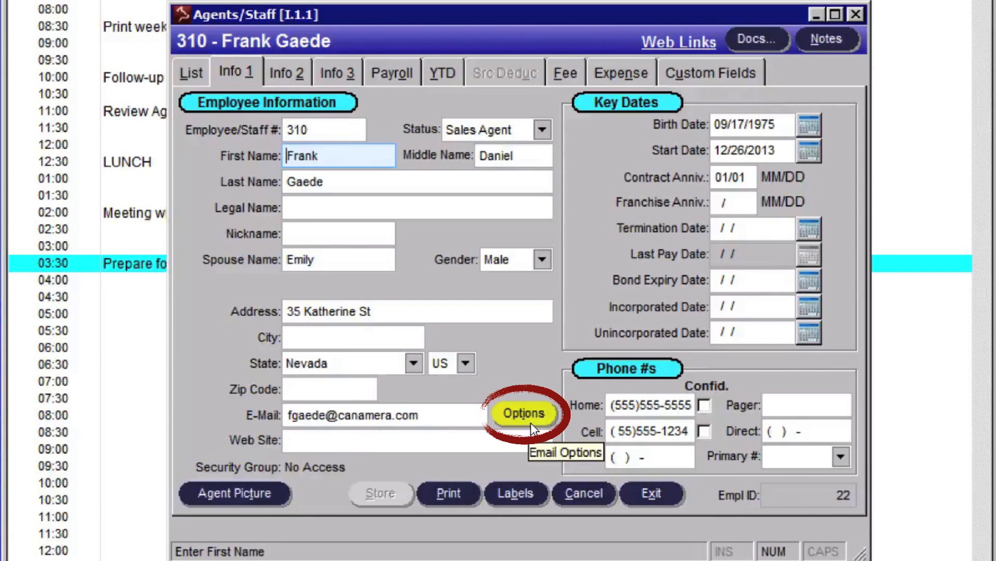
# Open the agent's email options and enter the agent's separate billing e-mail address
pyautogui.click(530, 420)
pyautogui.click(446, 188)
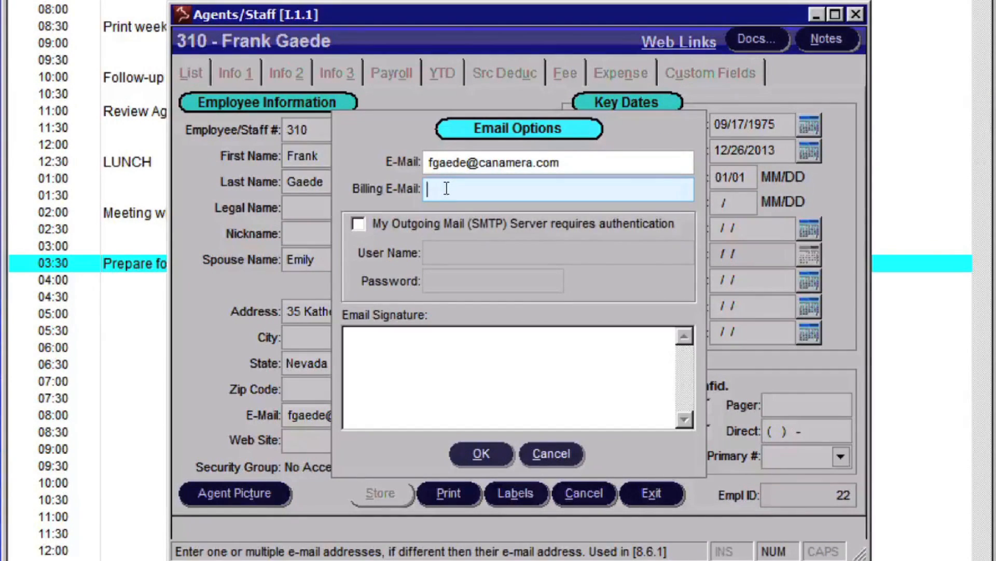
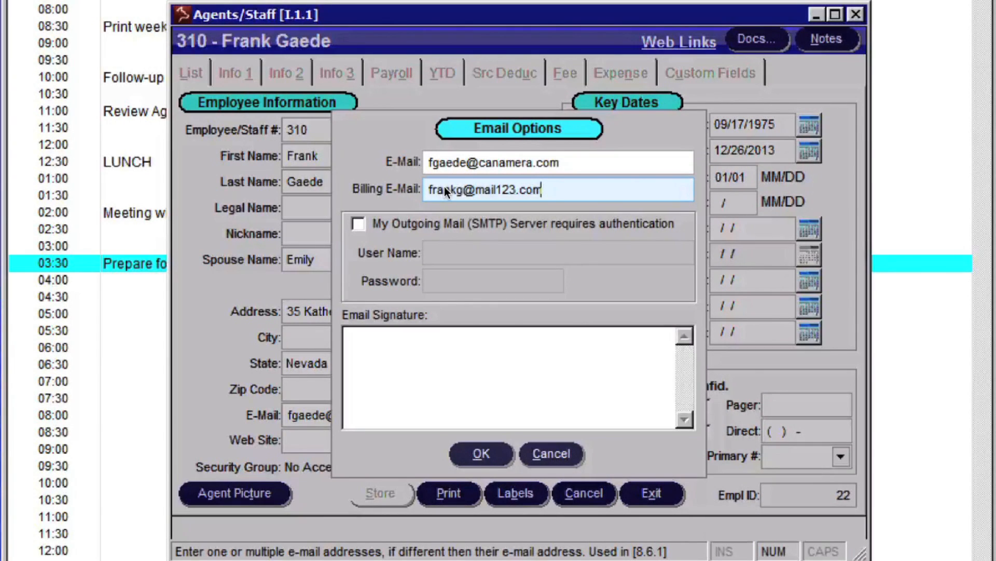
# Add a second billing e-mail address before the first one, separated by a comma, and accept the email options
pyautogui.click(429, 188)
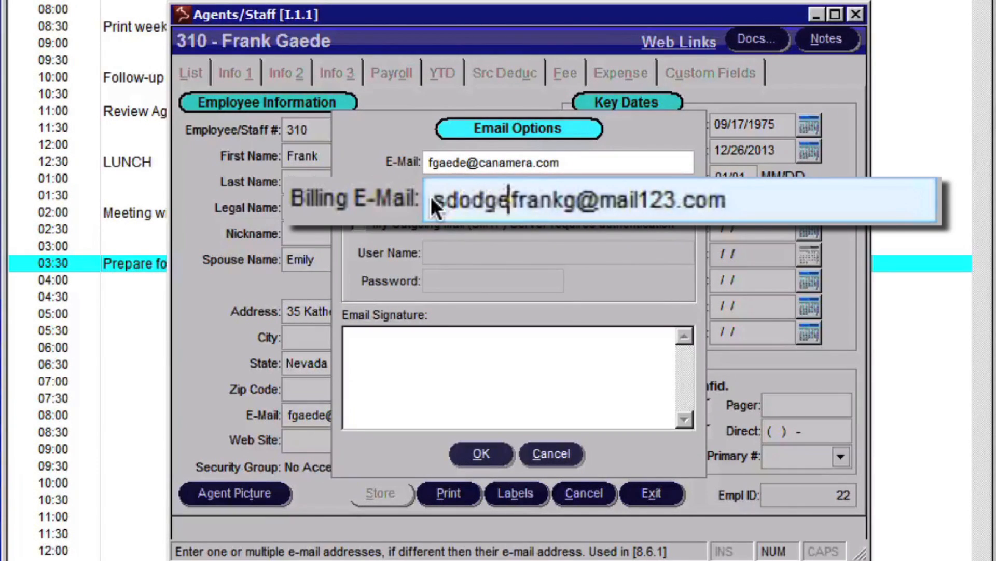
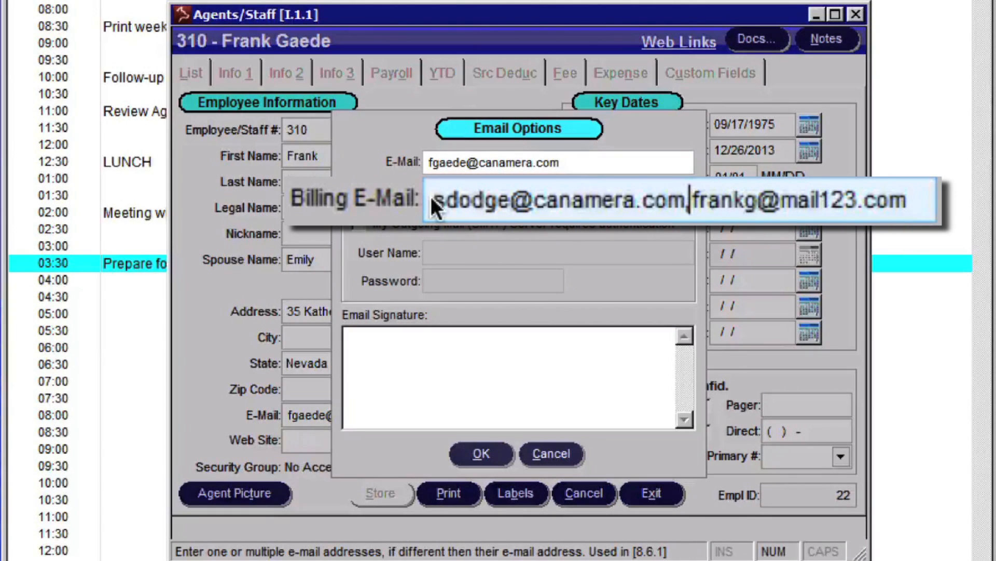
pyautogui.write(',')
pyautogui.click(483, 450)
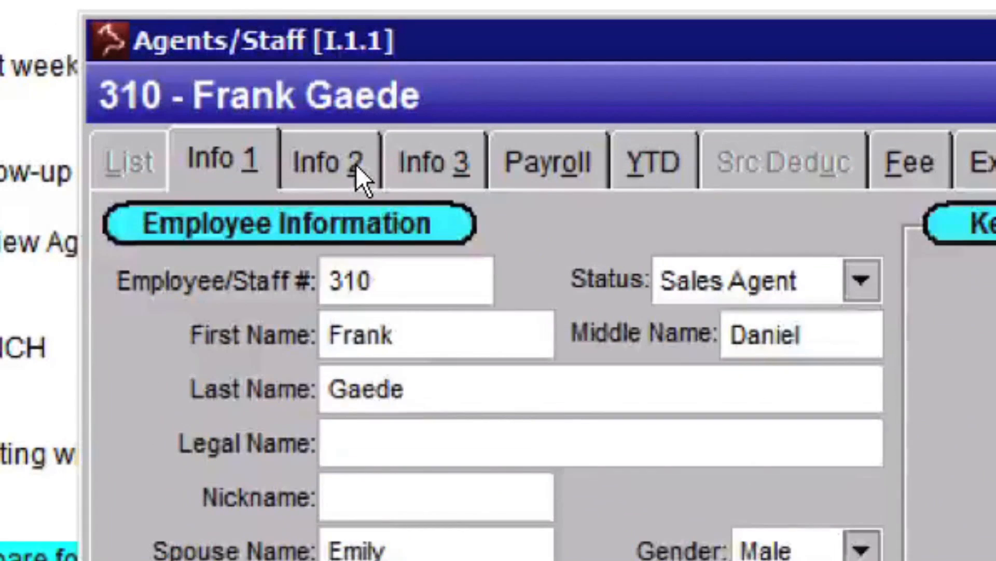
# Set the agent's Expense Statements delivery option to Print and E-mail in the miscellaneous information
pyautogui.click(356, 164)
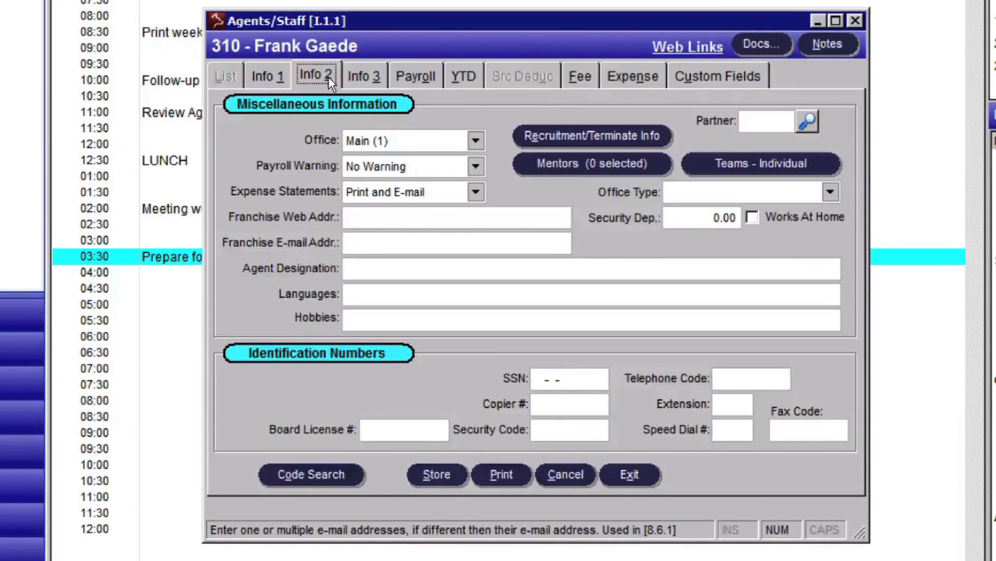
pyautogui.click(475, 192)
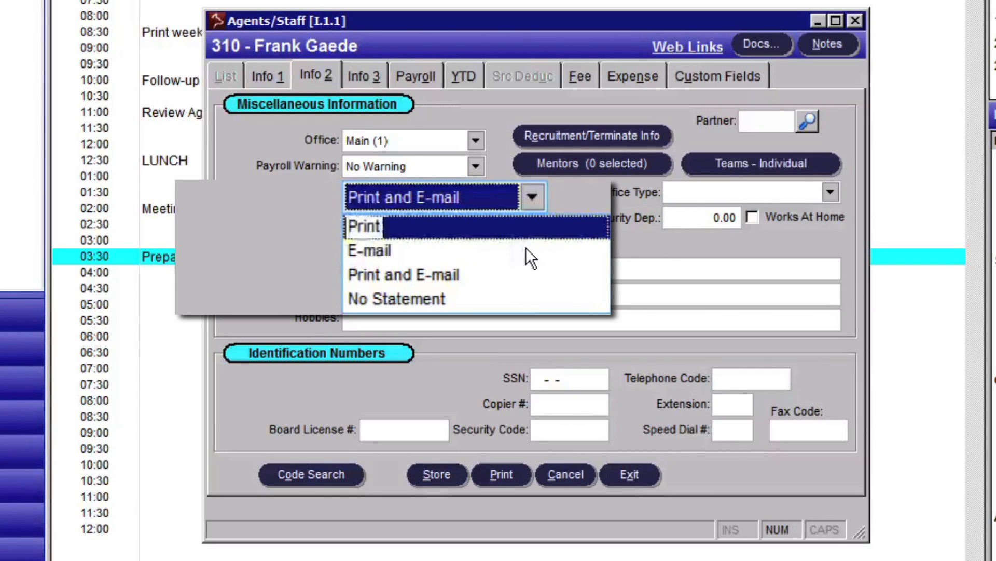
pyautogui.click(525, 280)
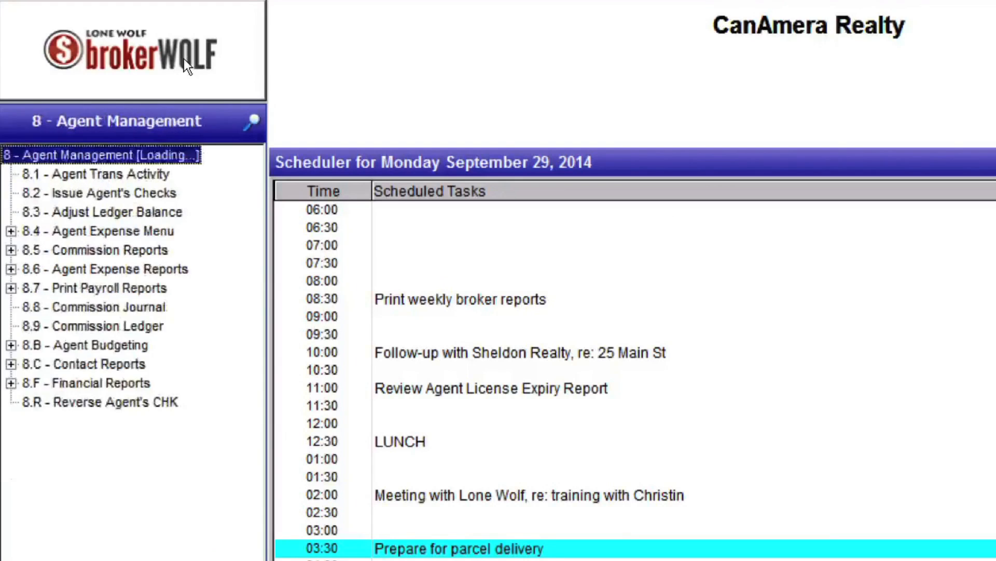
# Open Expense Statements under Agent Expense Reports, choosing the General Expense sheet and an end date of 09/30/2014
pyautogui.click(200, 287)
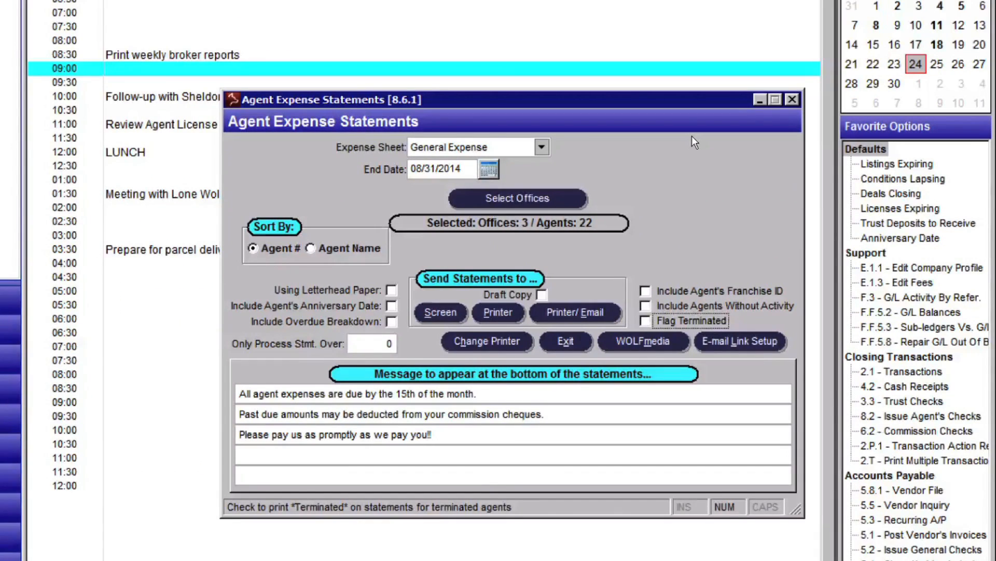
pyautogui.click(710, 270)
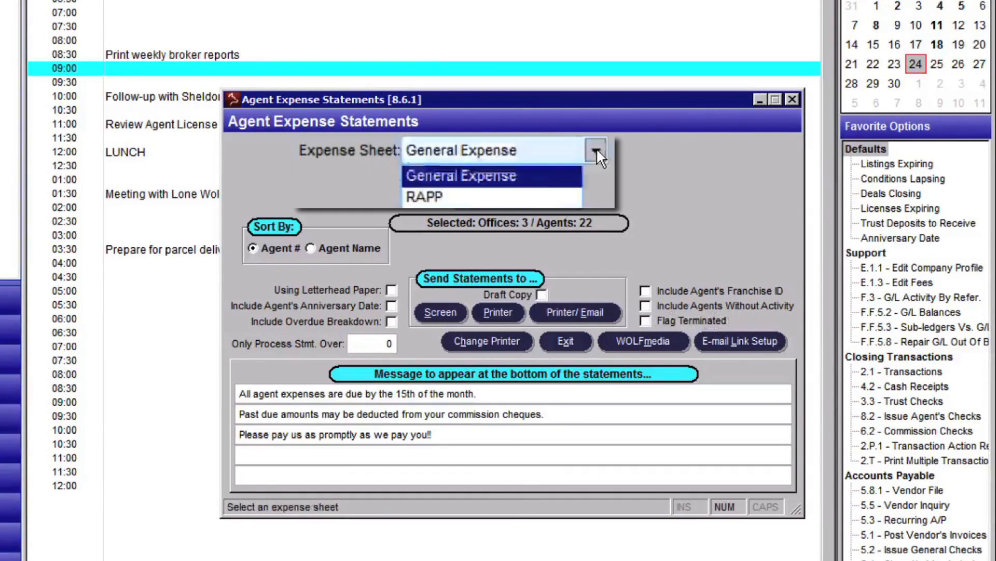
pyautogui.click(560, 175)
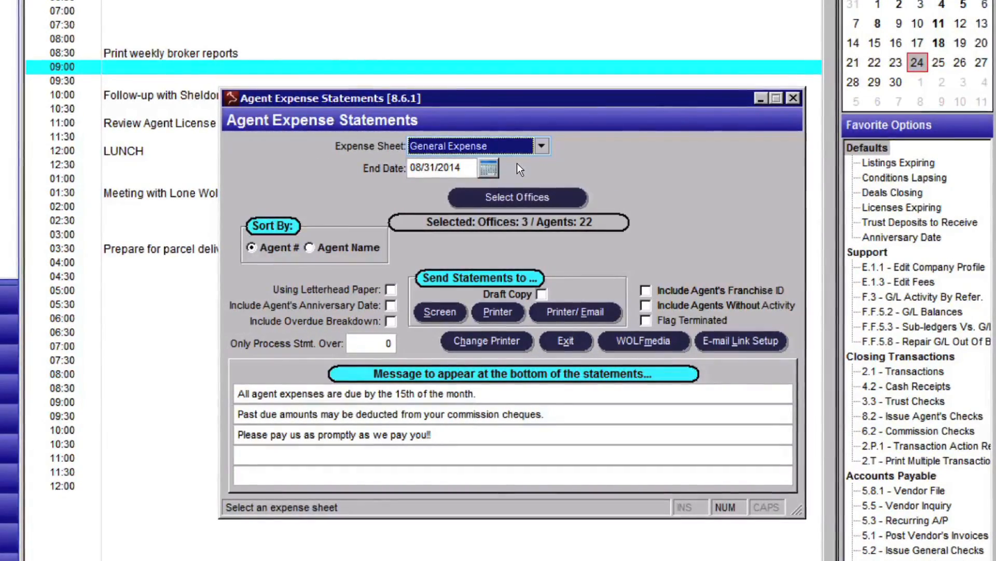
pyautogui.click(485, 168)
pyautogui.click(397, 124)
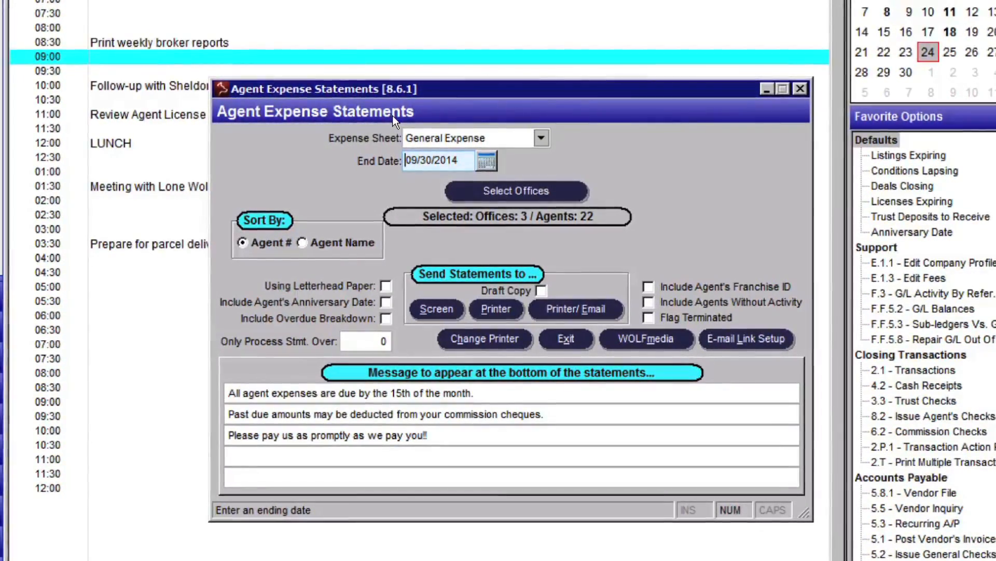
# Select All Offices for the expense statements and accept the office selection
pyautogui.click(504, 186)
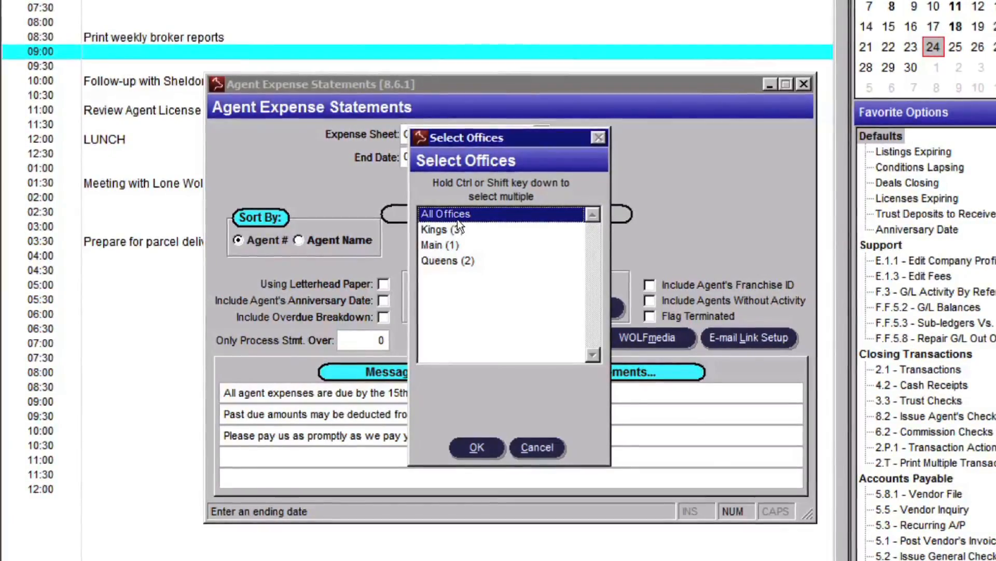
pyautogui.click(456, 230)
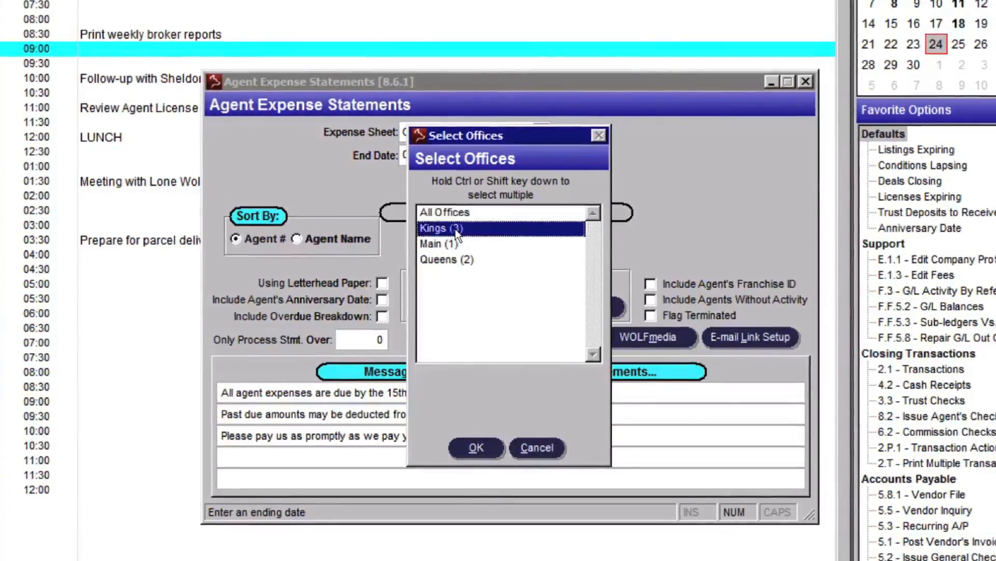
pyautogui.click(449, 211)
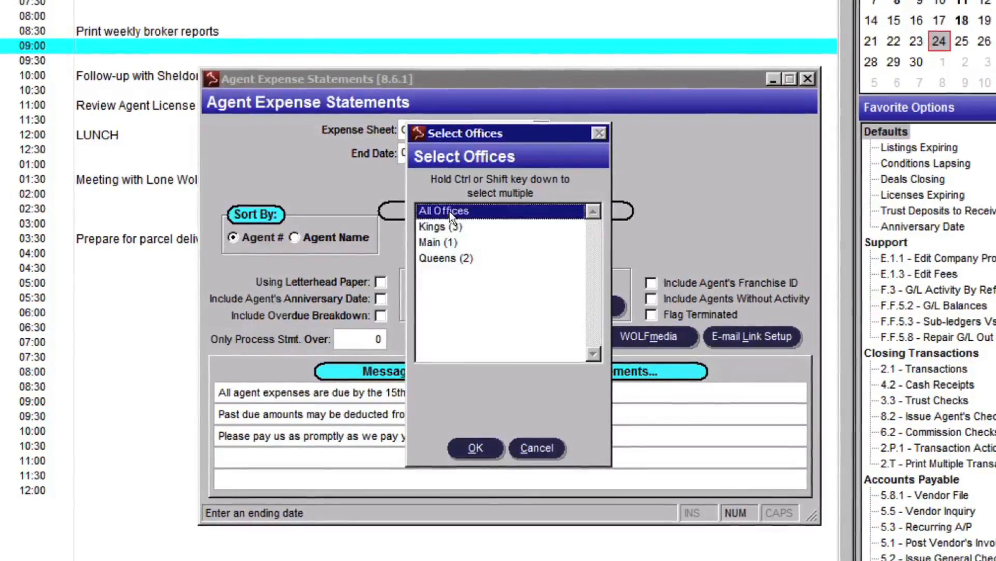
pyautogui.click(497, 444)
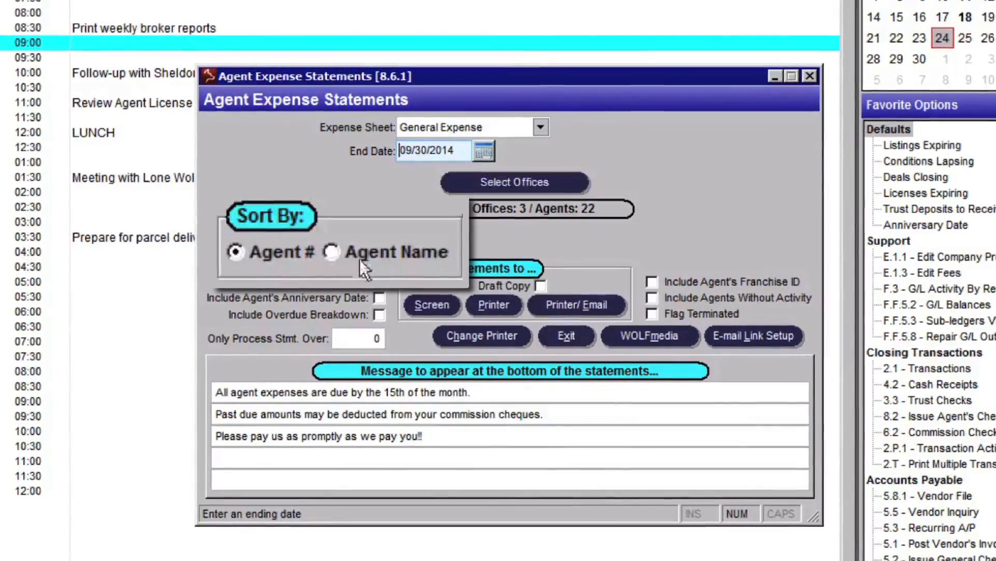
# Sort the statements by Agent Name and enable letterhead paper, the agent's anniversary date and the overdue breakdown
pyautogui.click(264, 237)
pyautogui.click(331, 250)
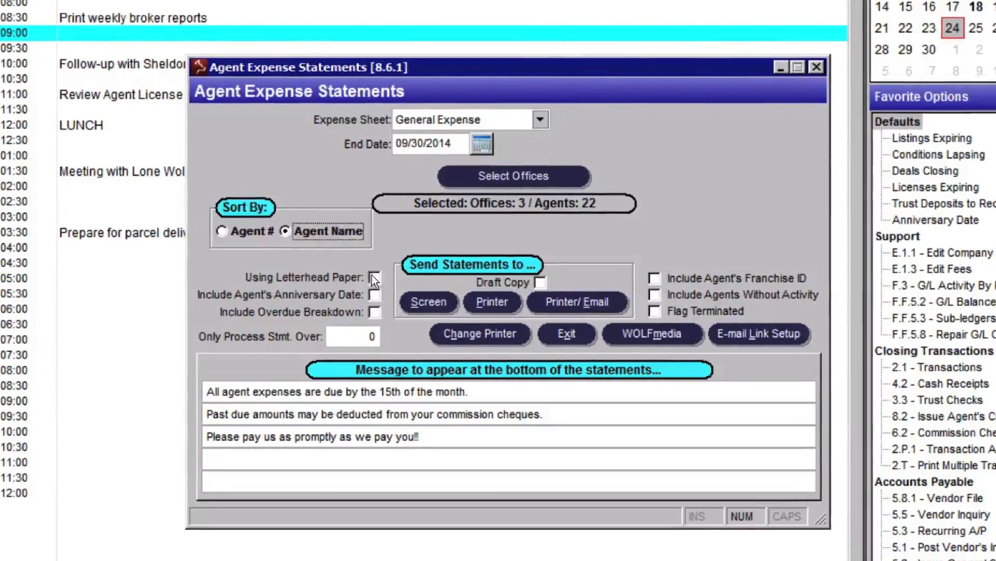
pyautogui.click(374, 278)
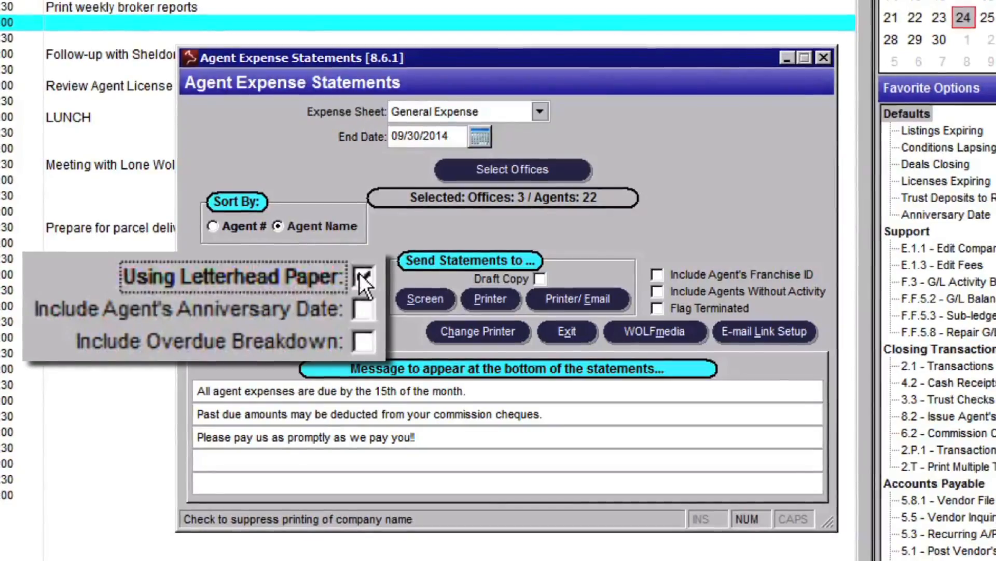
pyautogui.click(364, 309)
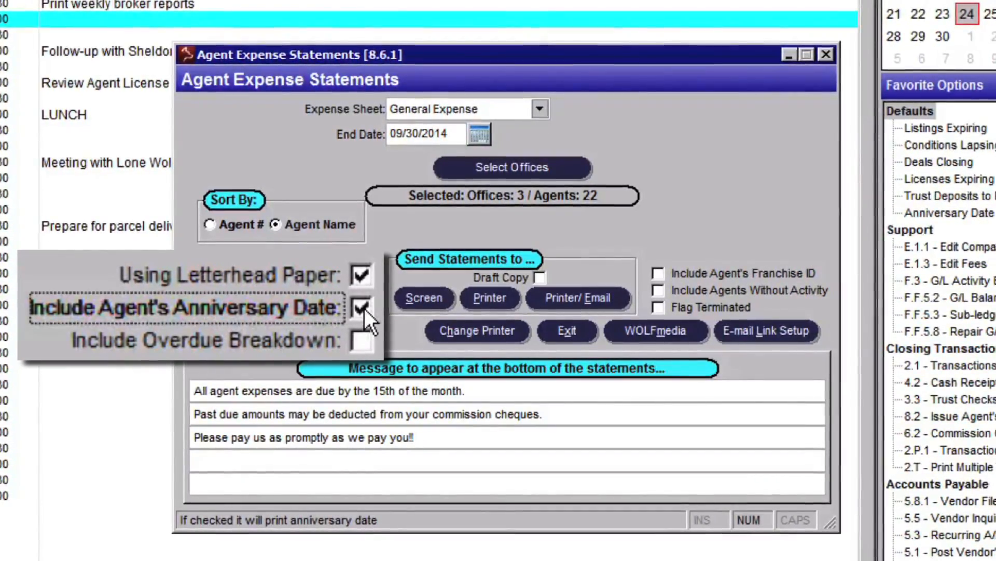
pyautogui.click(366, 308)
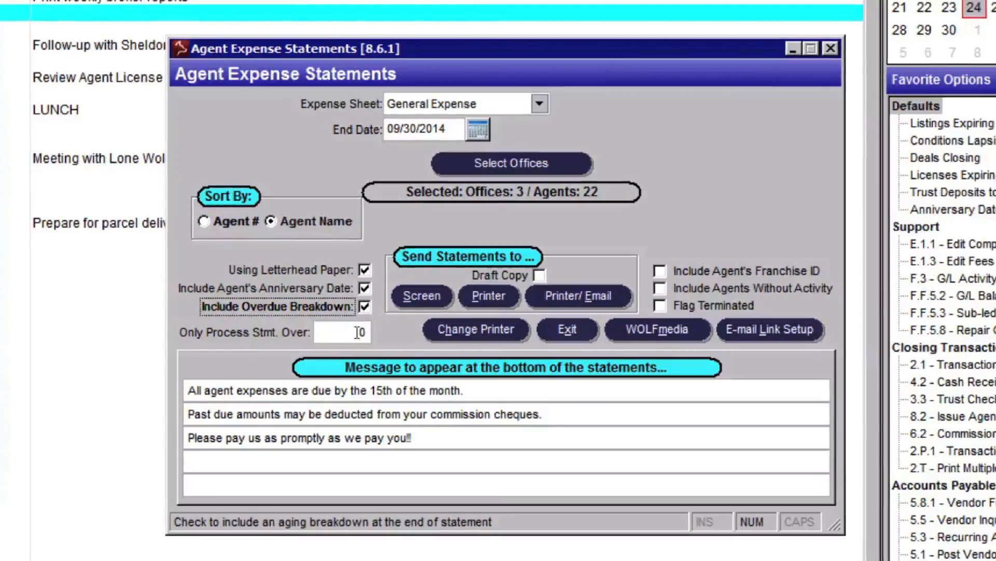
# Keep the minimum statement amount at 0 and enable Include Agent's Franchise ID, Include Agents Without Activity and Flag Terminated
pyautogui.doubleClick(362, 332)
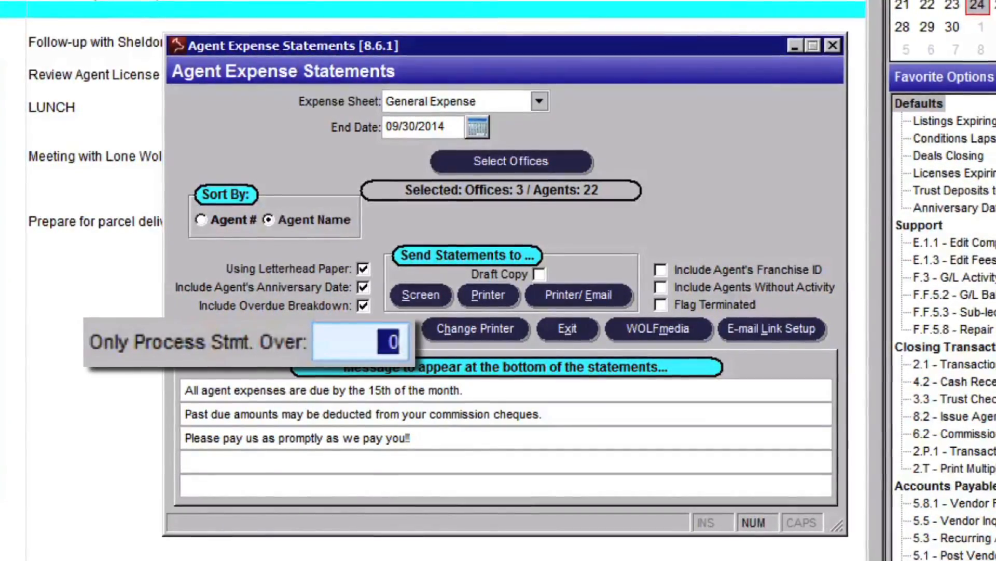
pyautogui.click(663, 269)
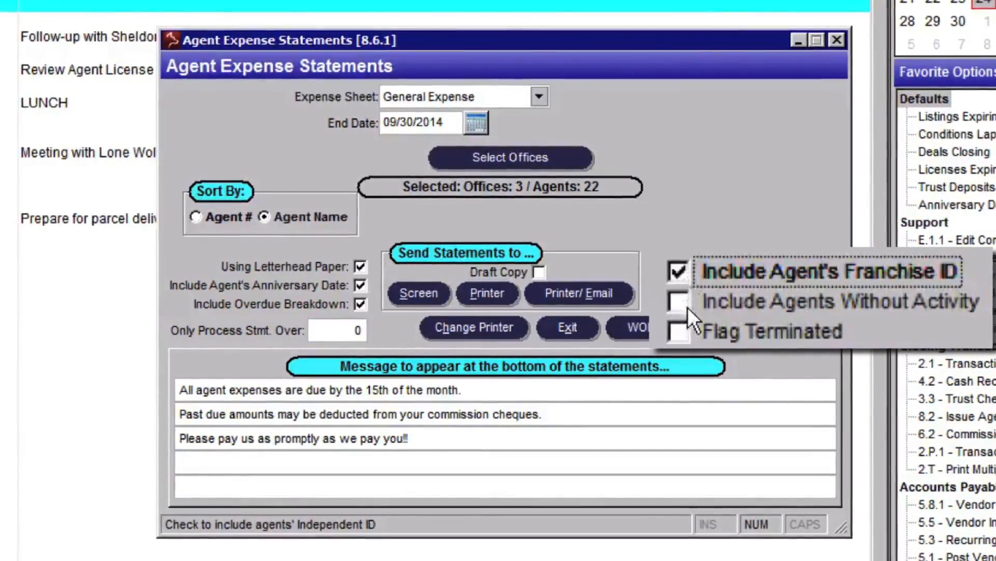
pyautogui.click(687, 307)
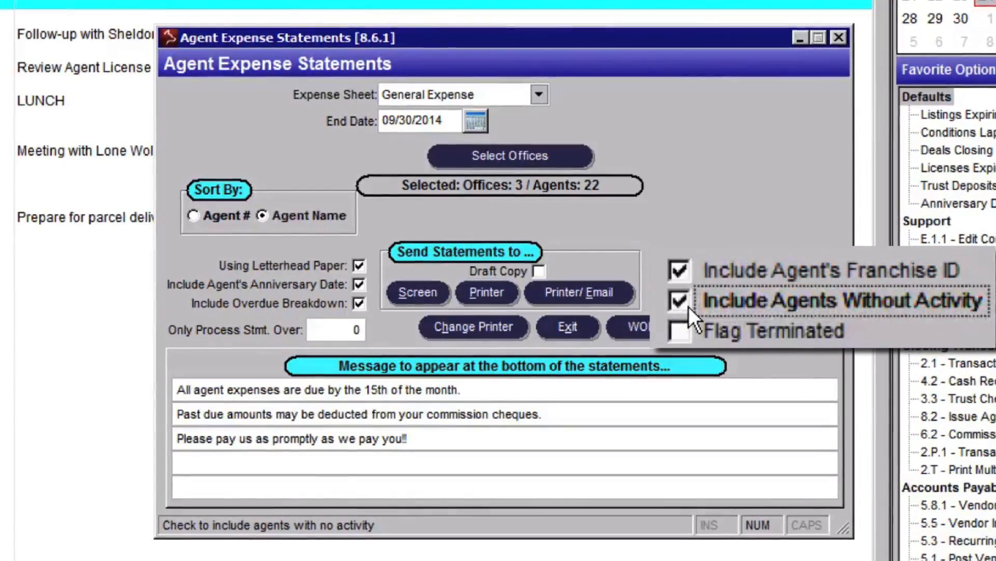
pyautogui.click(683, 324)
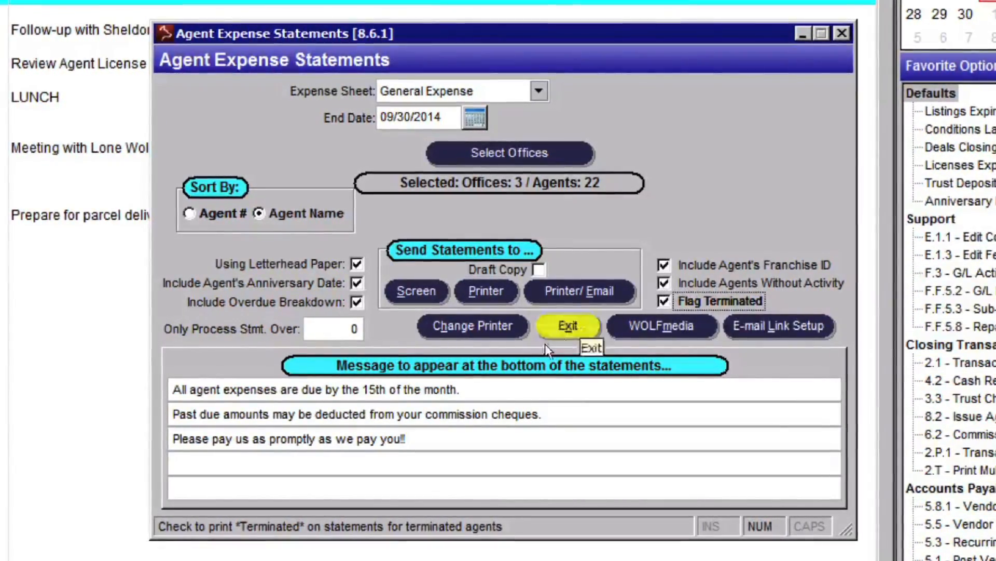
pyautogui.click(518, 438)
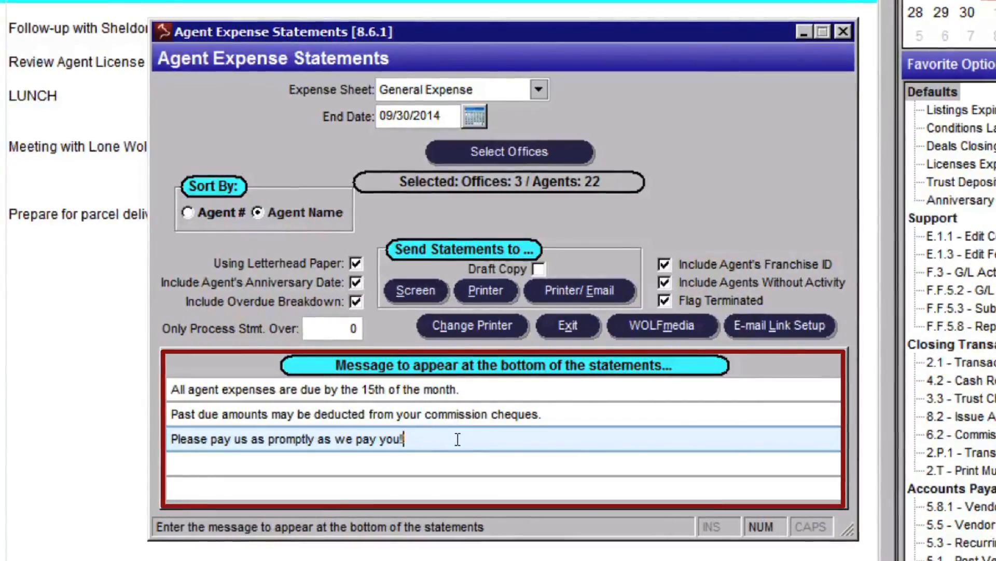
pyautogui.click(643, 323)
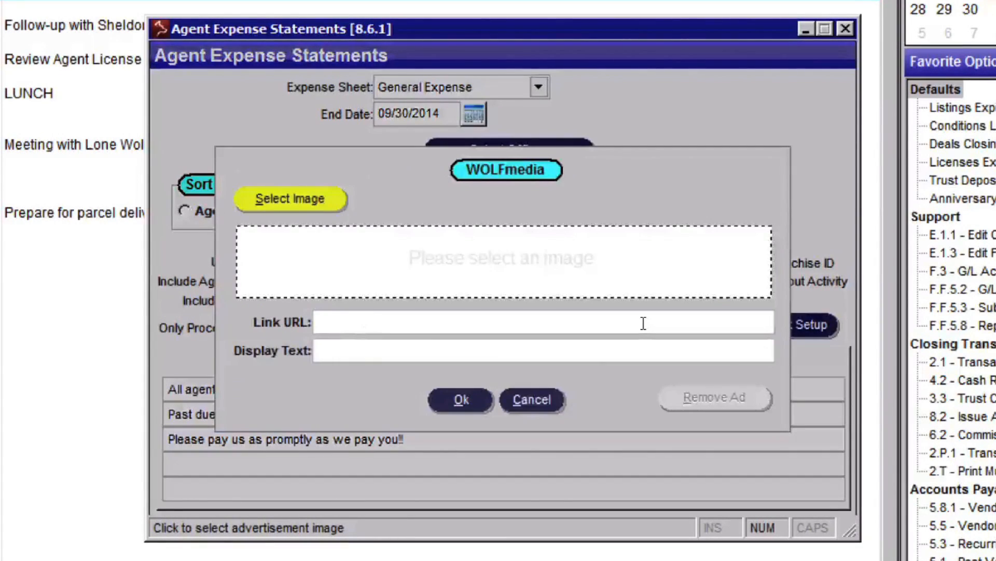
pyautogui.click(309, 196)
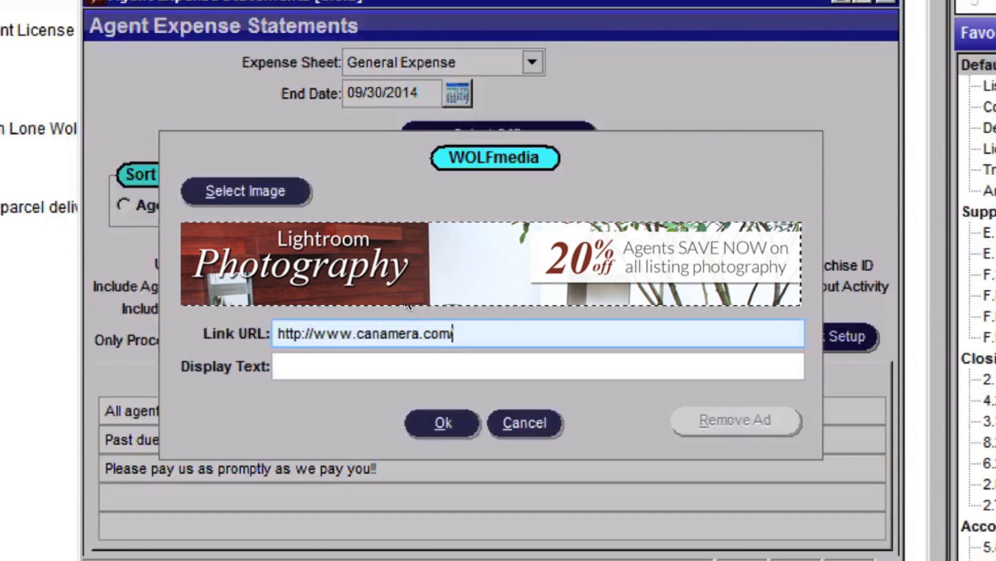
pyautogui.write('/ad')
pyautogui.press('Tab')
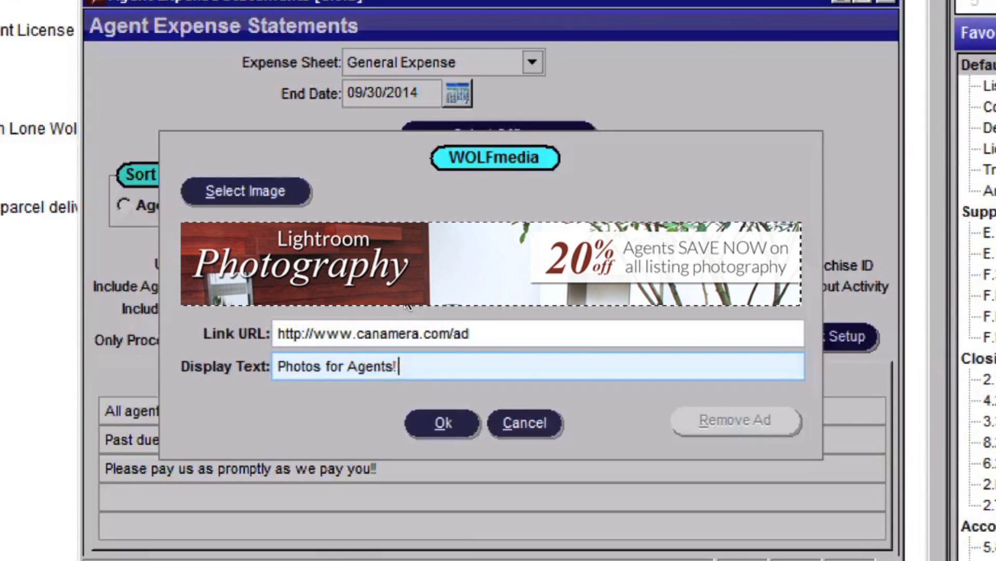
pyautogui.click(443, 422)
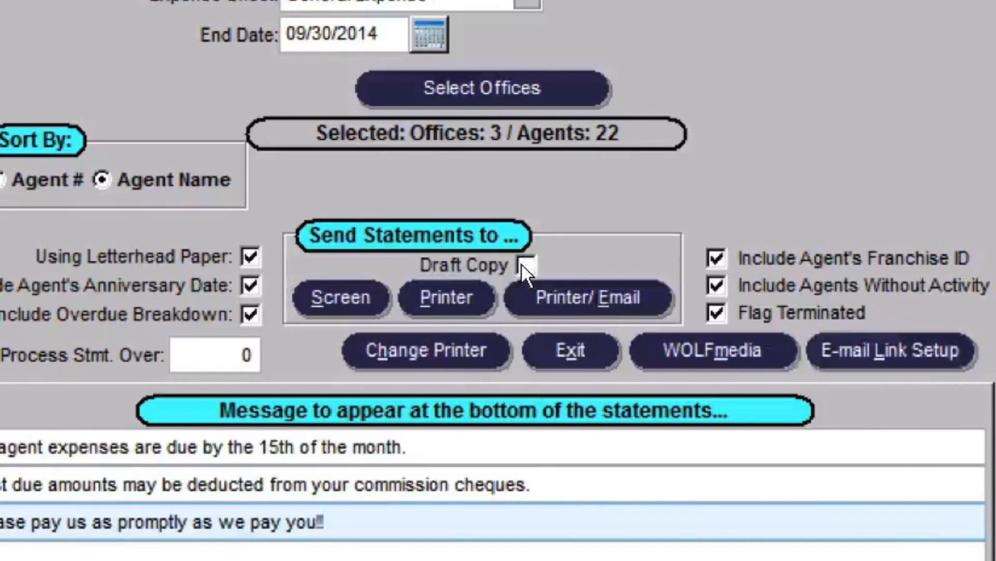
# Mark the expense statements as a draft copy and preview them on screen
pyautogui.click(525, 266)
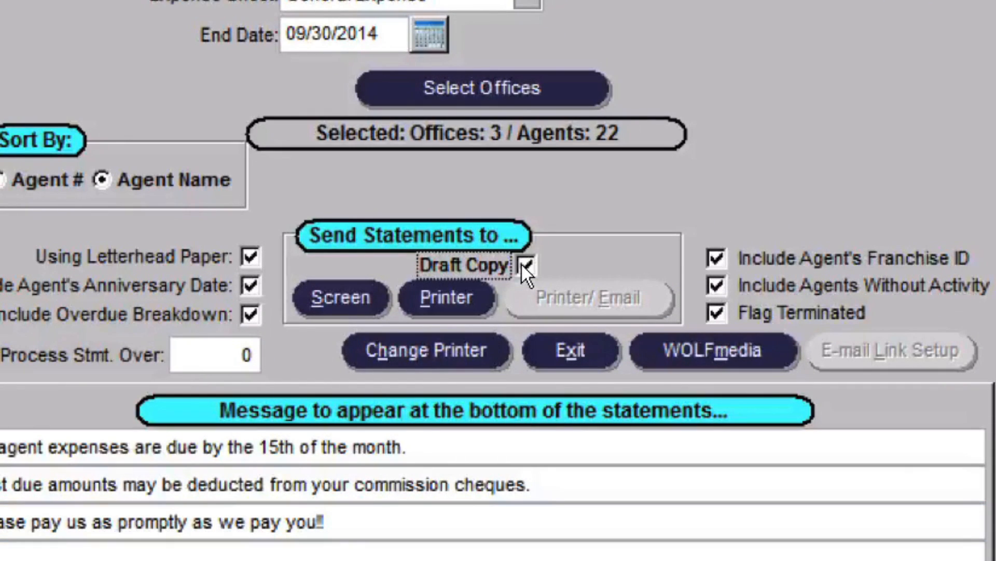
pyautogui.click(364, 292)
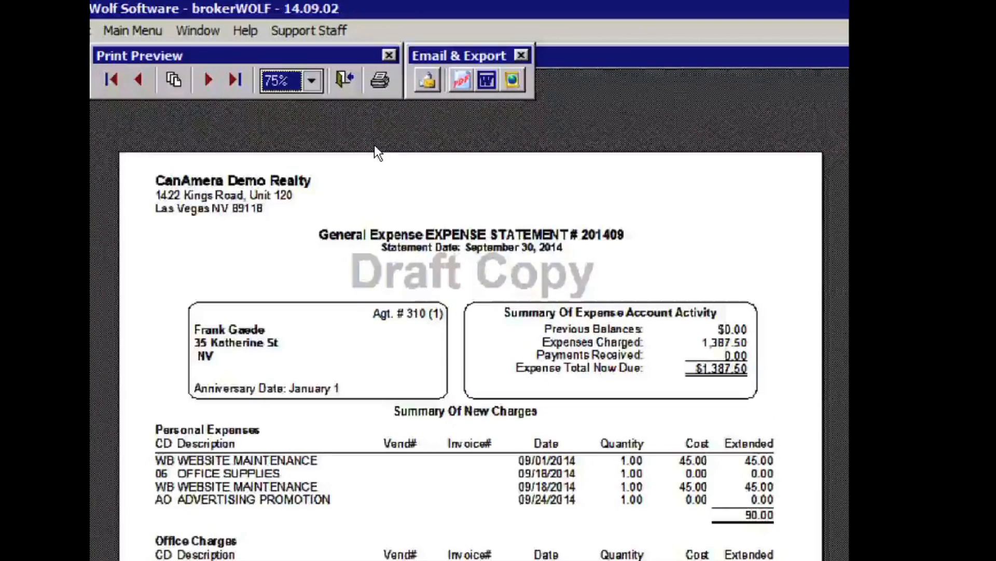
# Close the statement preview, turn off Draft Copy and output the final expense statements by printer and e-mail
pyautogui.click(351, 85)
pyautogui.click(544, 264)
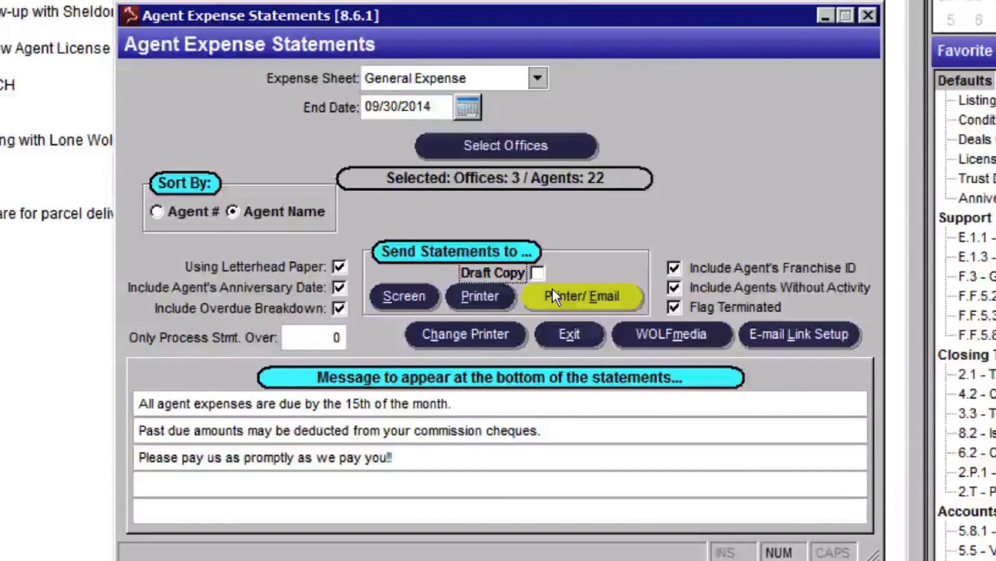
pyautogui.click(552, 290)
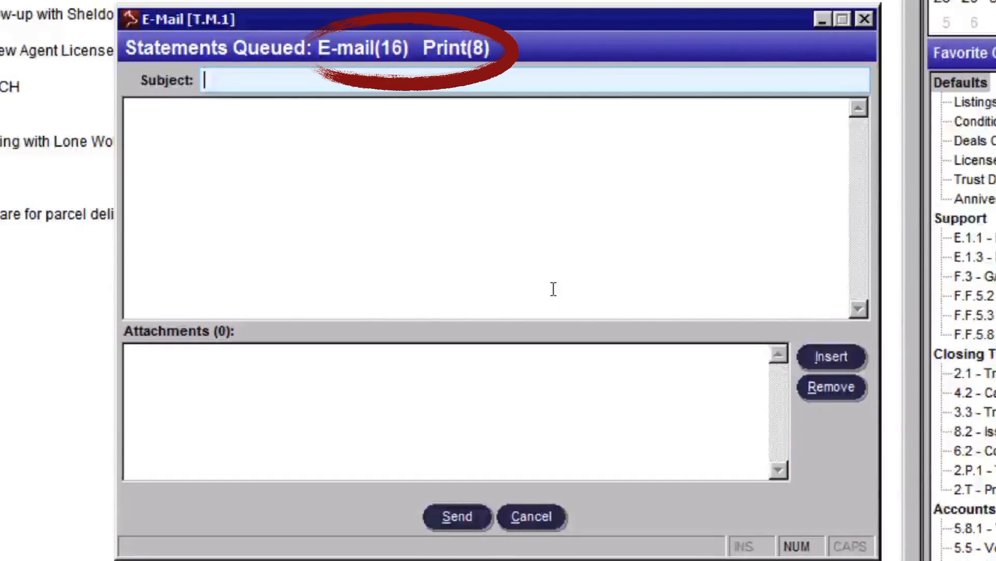
# Send the queued statements with the e-mail subject "Expense Statements" and flag them as printed
pyautogui.write('Expense')
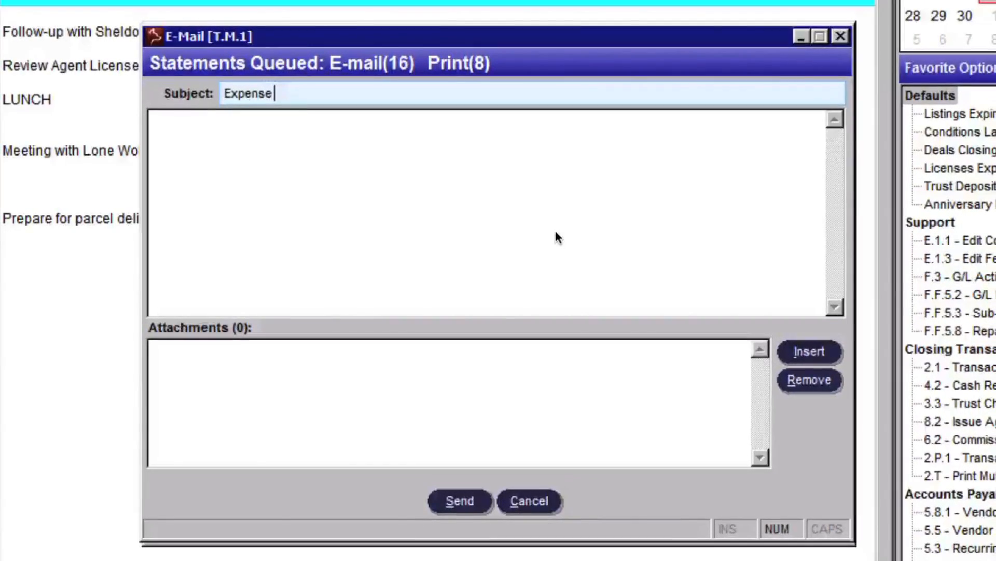
pyautogui.write('Statements')
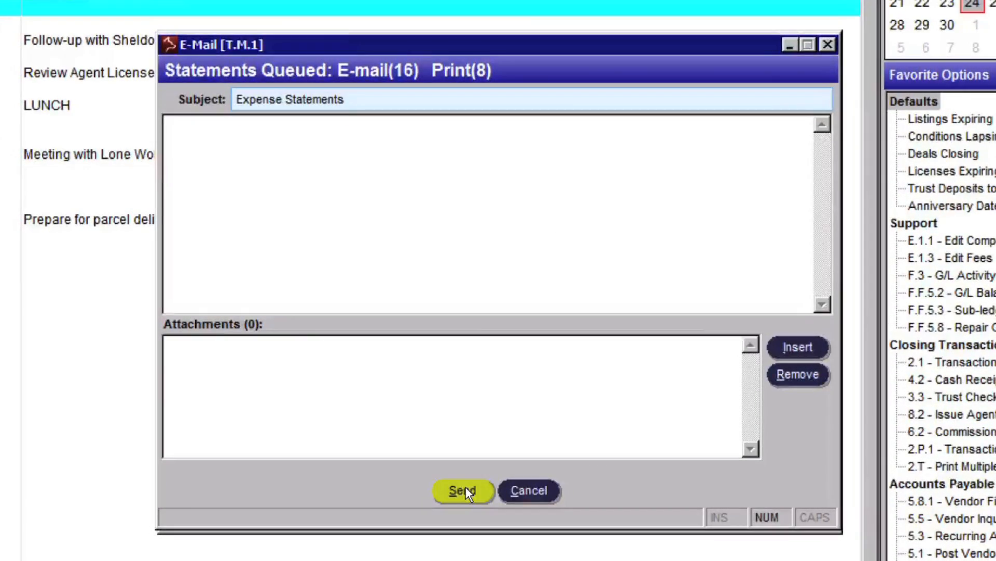
pyautogui.click(466, 488)
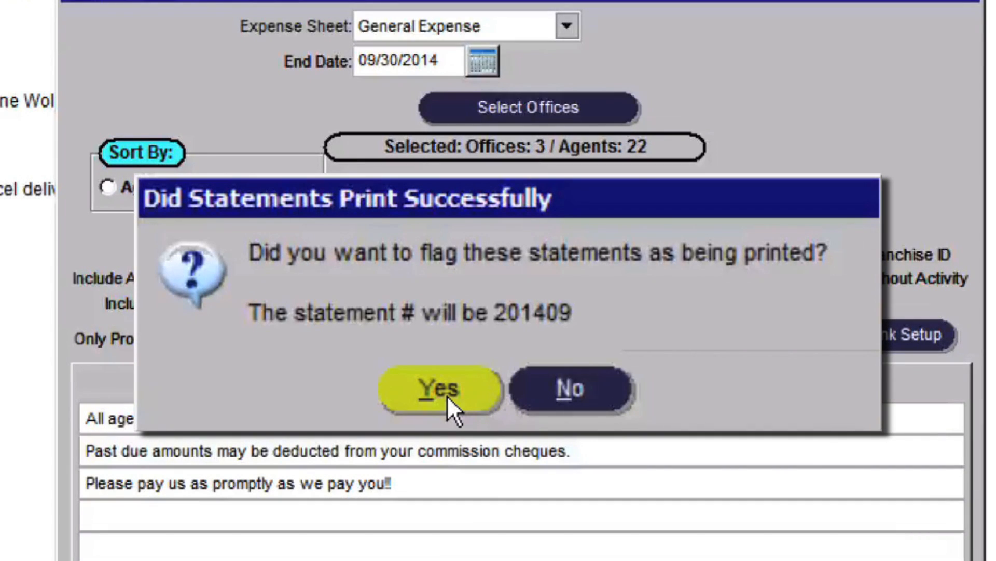
pyautogui.click(447, 395)
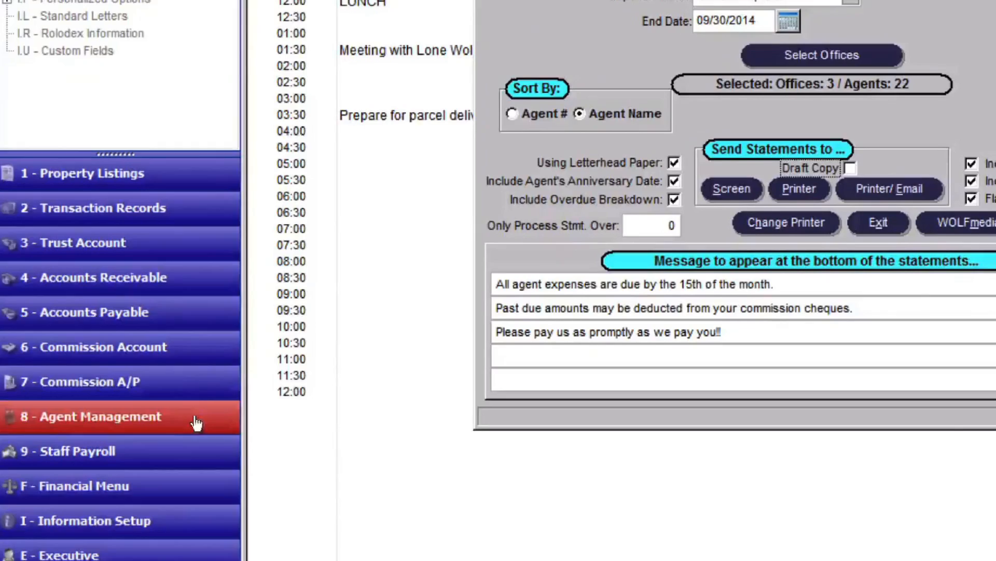
# Open the single expense posting window from Agent Management and view the expense history of the agent whose statement was previewed
pyautogui.click(195, 420)
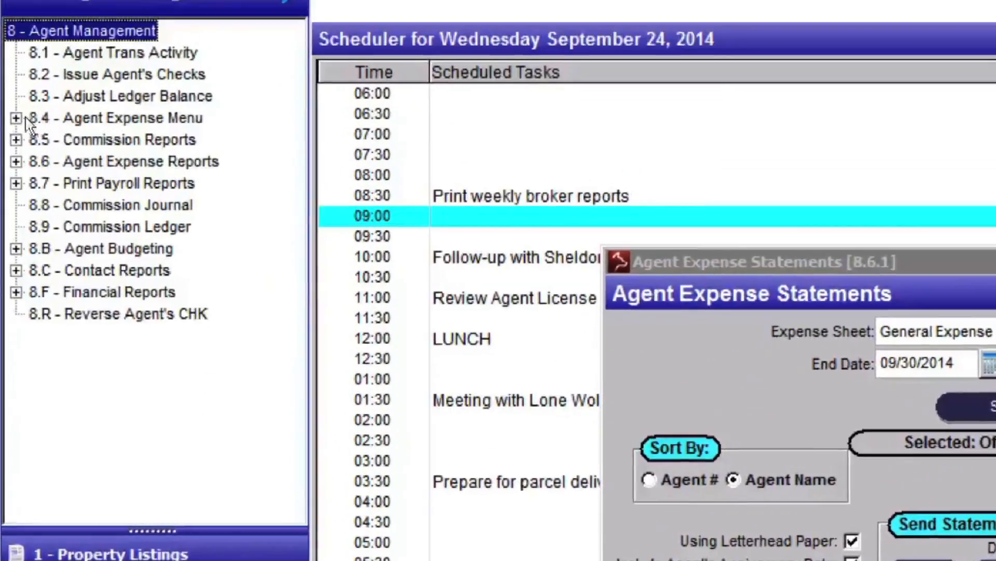
pyautogui.click(18, 140)
pyautogui.doubleClick(65, 294)
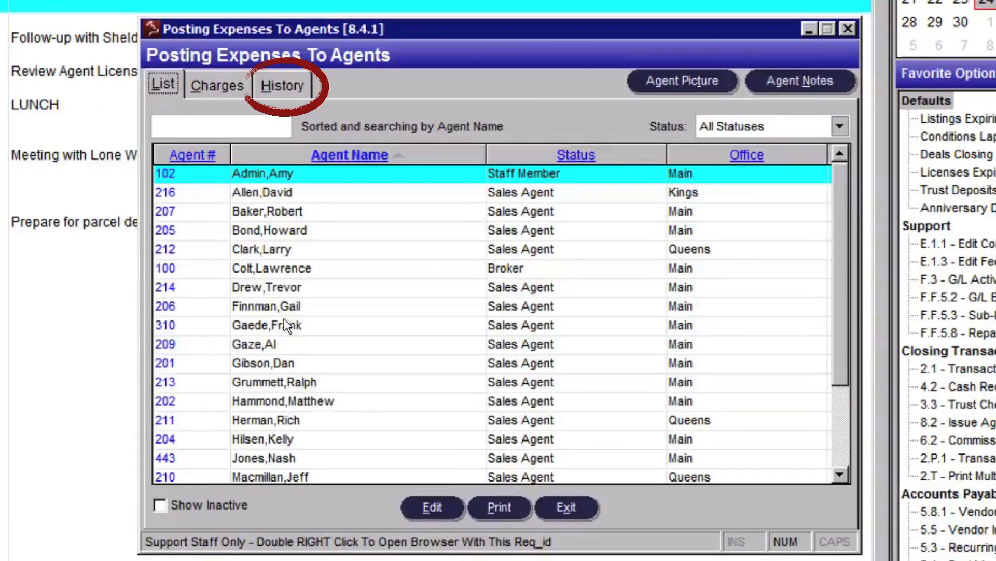
pyautogui.click(285, 320)
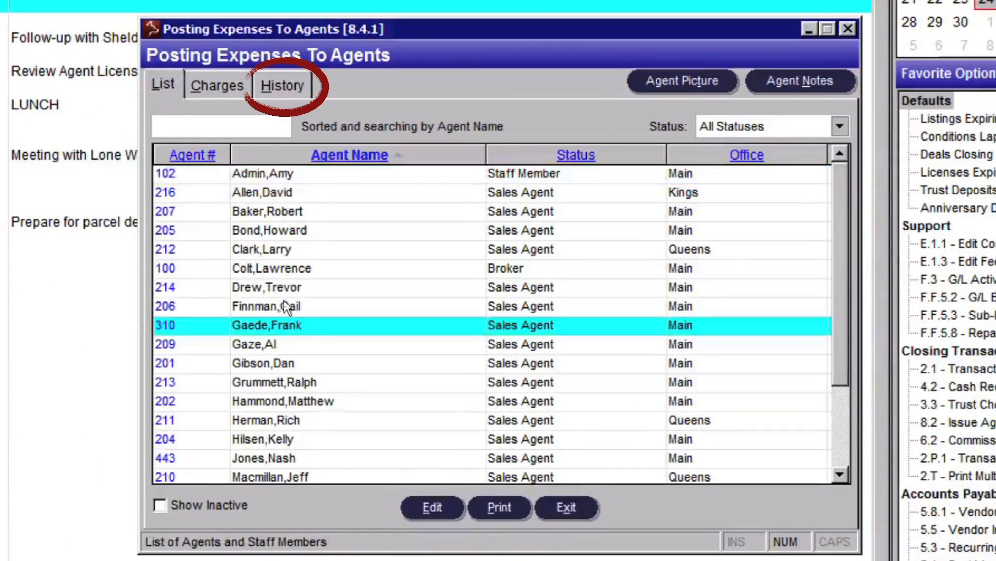
pyautogui.click(280, 88)
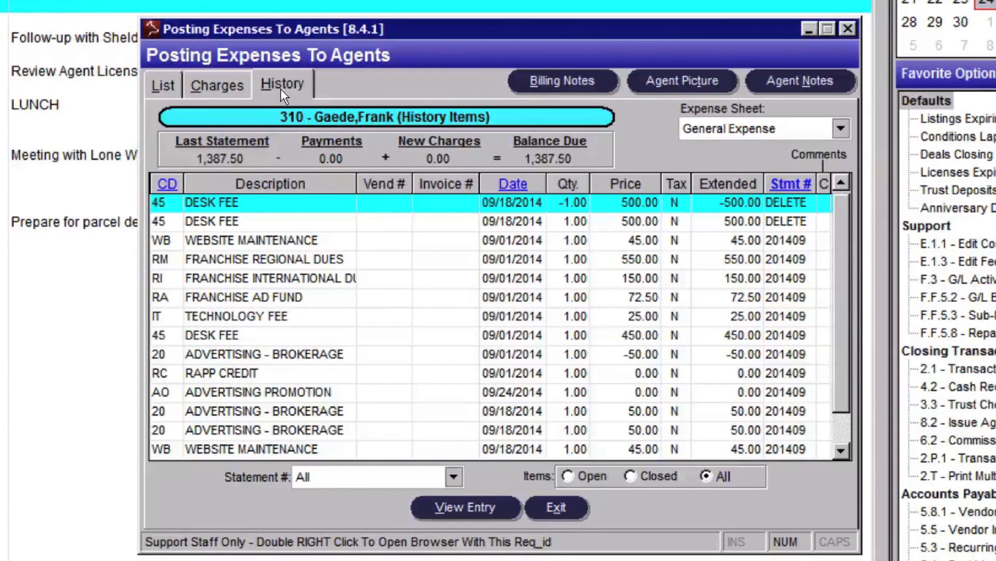